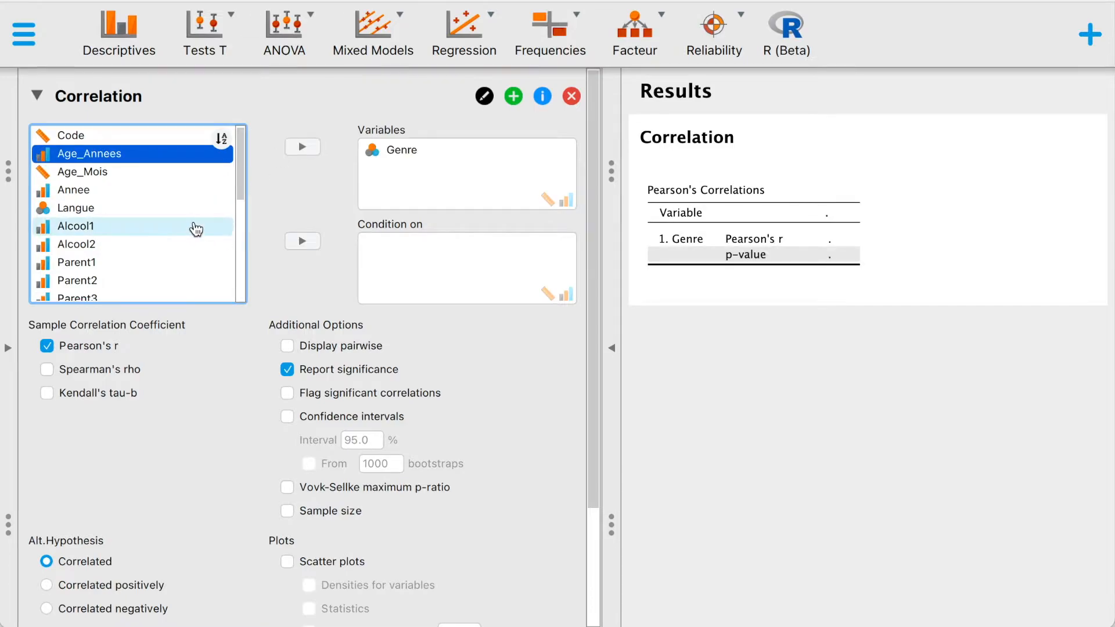
# Step: Add Age, Parent and Alcool to the correlation variables and order the list as Parent, Alcool, Genre, Age
pyautogui.click(189, 202)
pyautogui.keyDown('shift'); pyautogui.click(193, 235); pyautogui.keyUp('shift')
pyautogui.click(302, 146)
pyautogui.moveTo(407, 185); pyautogui.dragTo(424, 147)
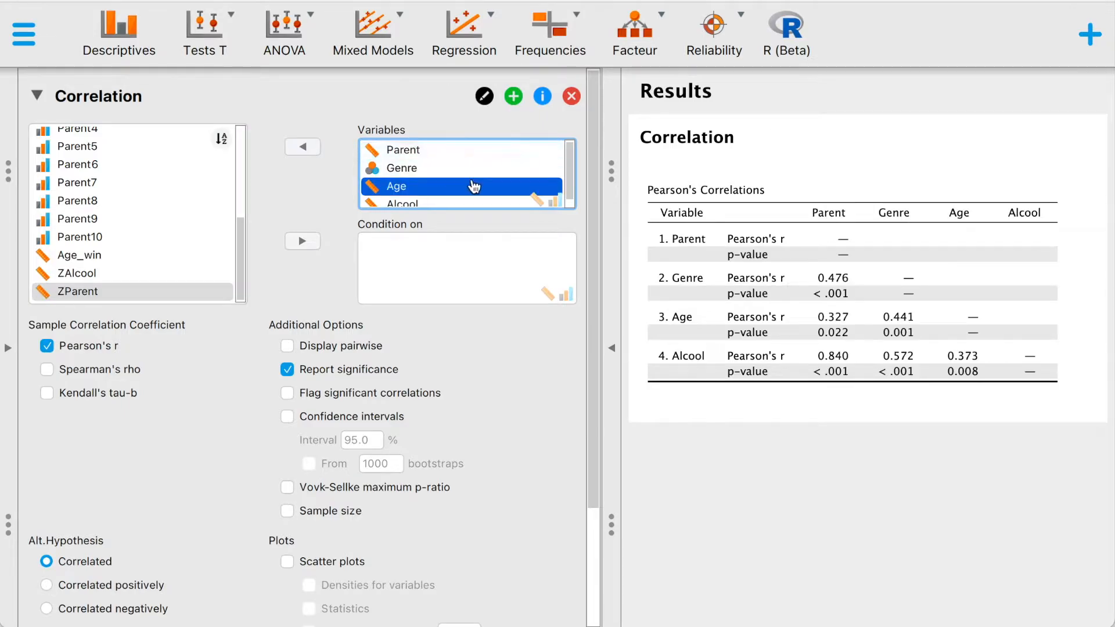
pyautogui.moveTo(438, 203); pyautogui.dragTo(395, 153)
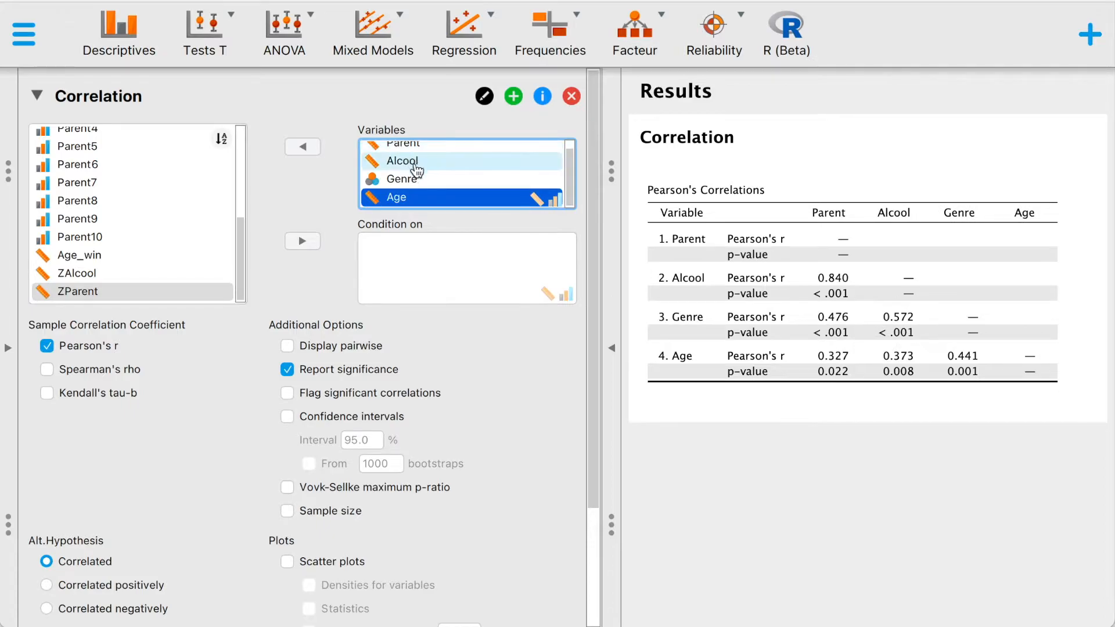
pyautogui.click(884, 472)
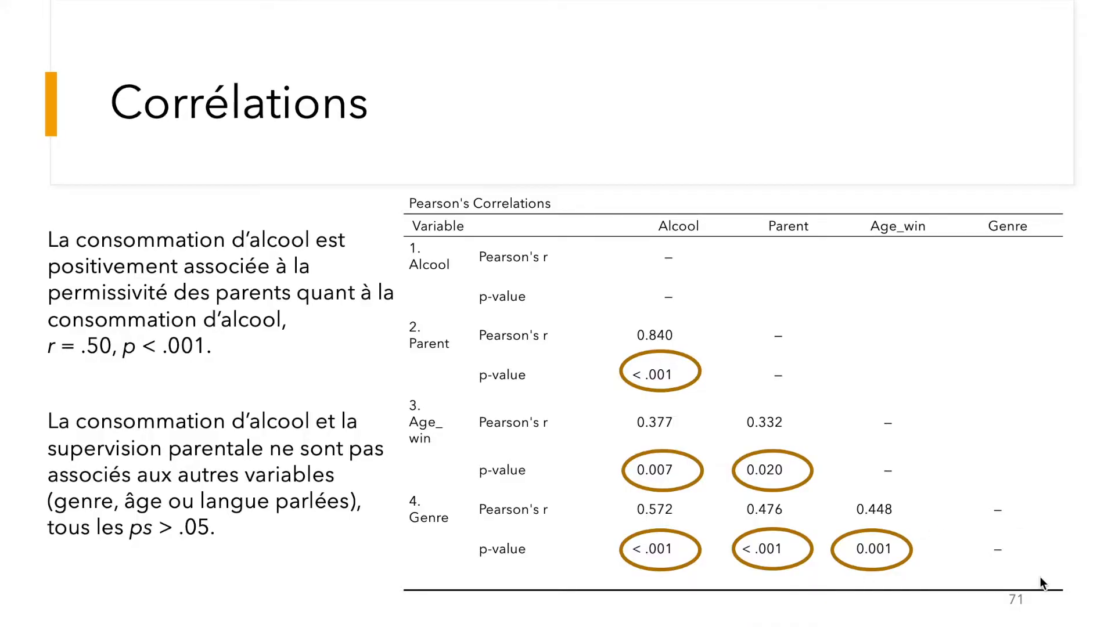
pyautogui.press('Right')
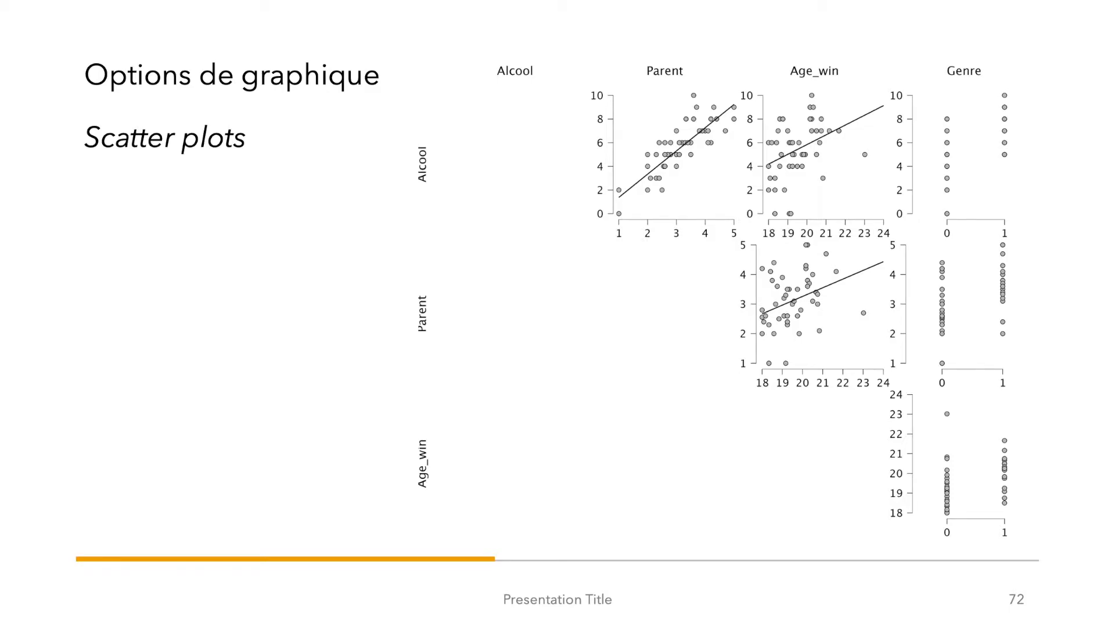
pyautogui.press('Right')
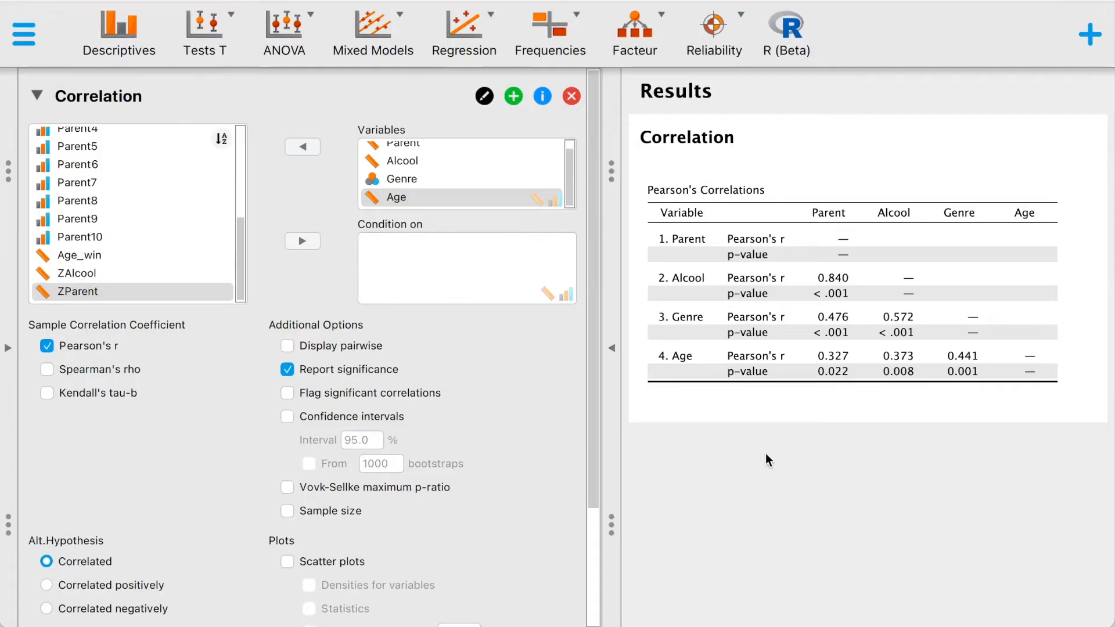
# Step: Add scatter plots and a heatmap to the correlation output and view both plots in the results
pyautogui.scroll(-5, 521, 514)
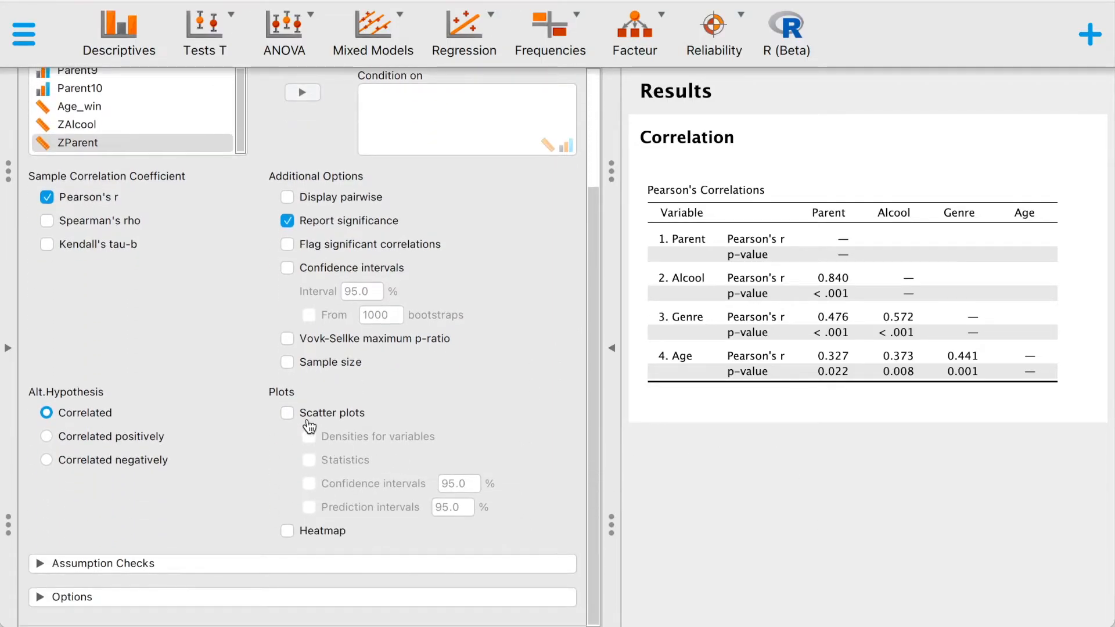
pyautogui.click(289, 413)
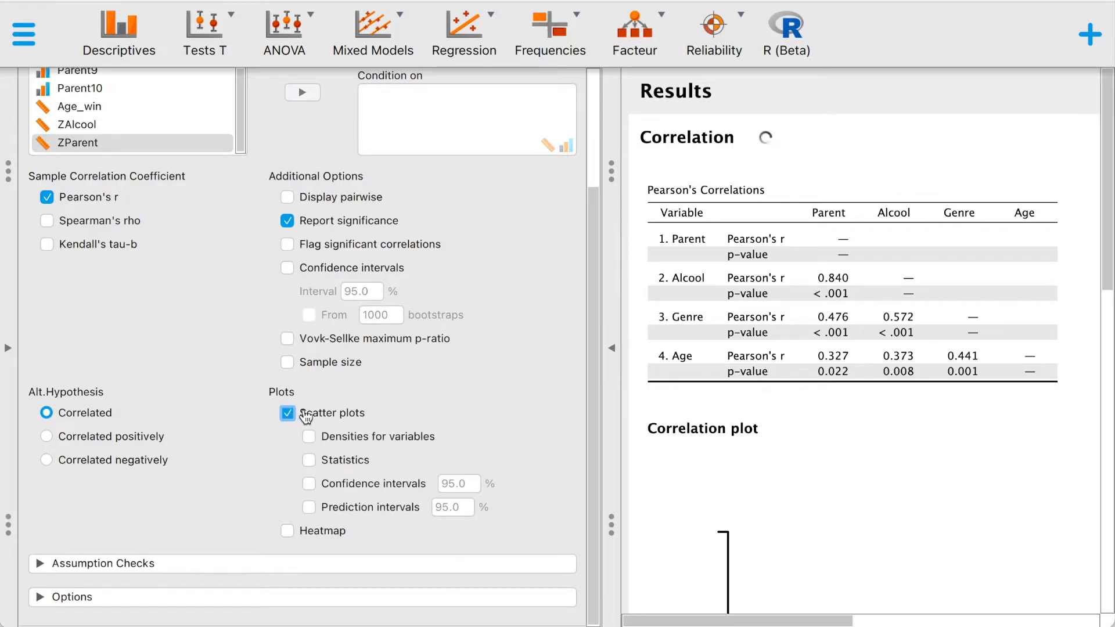
pyautogui.scroll(-8, 796, 440)
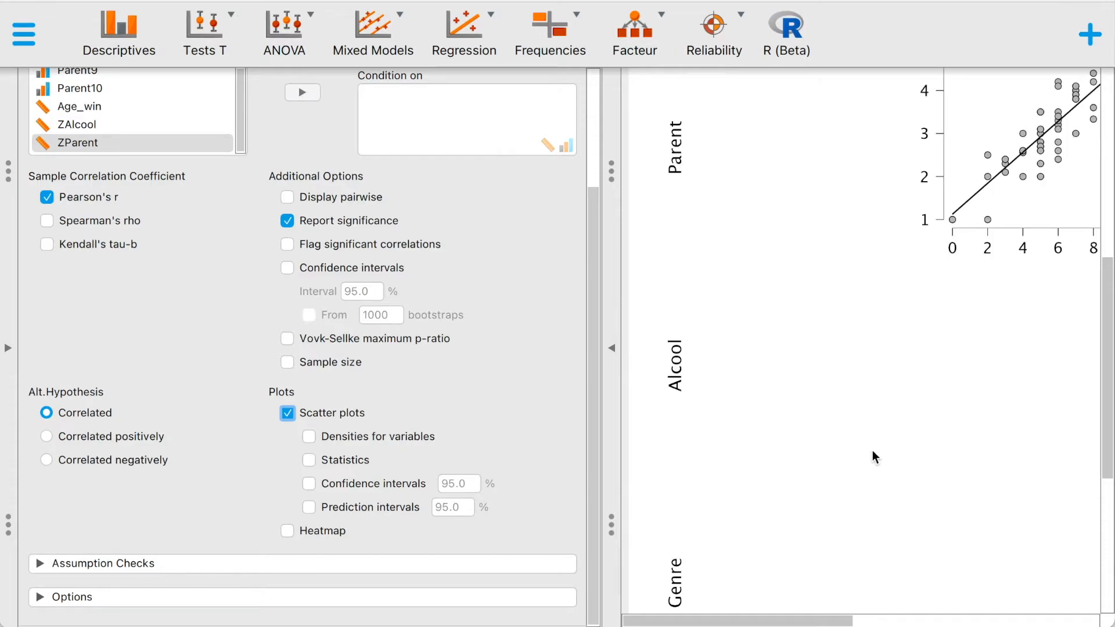
pyautogui.hscroll(3, 873, 450)
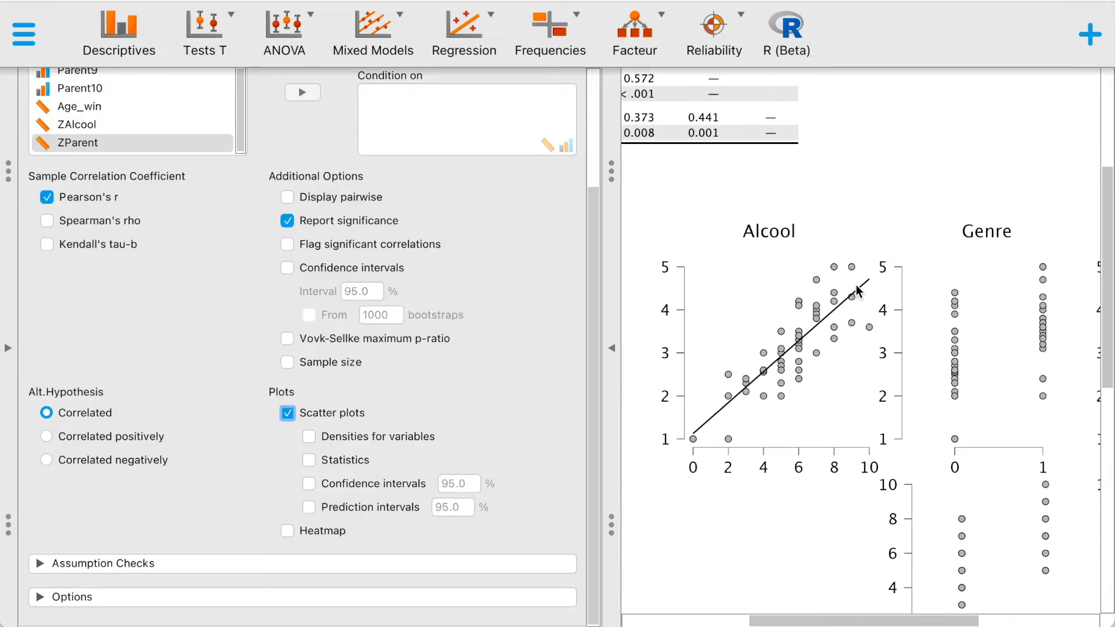
pyautogui.click(334, 533)
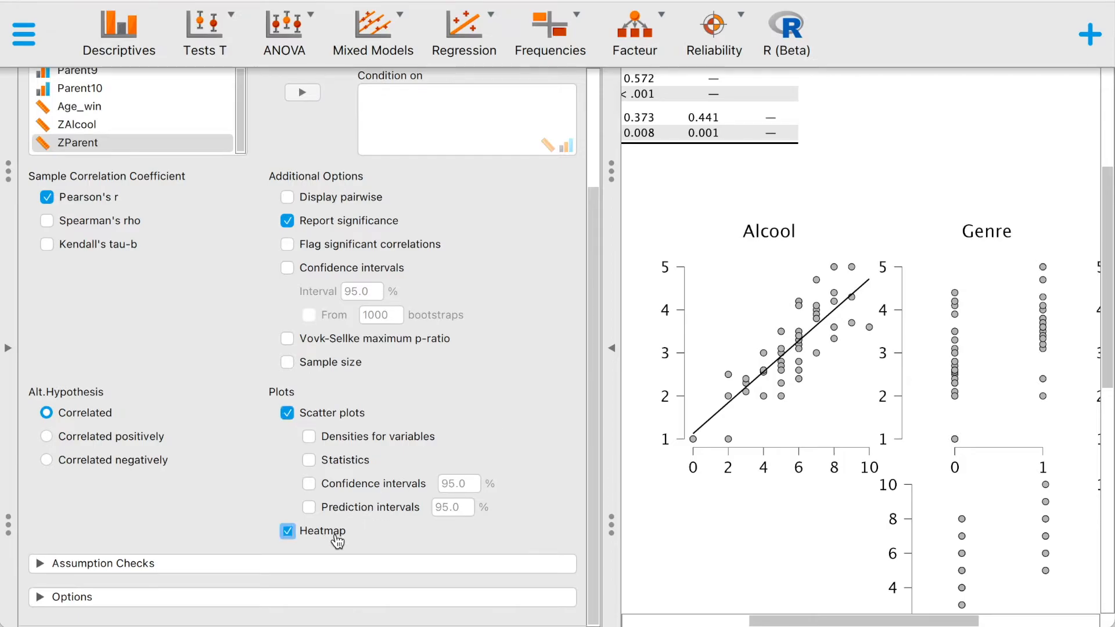
pyautogui.scroll(-15, 733, 481)
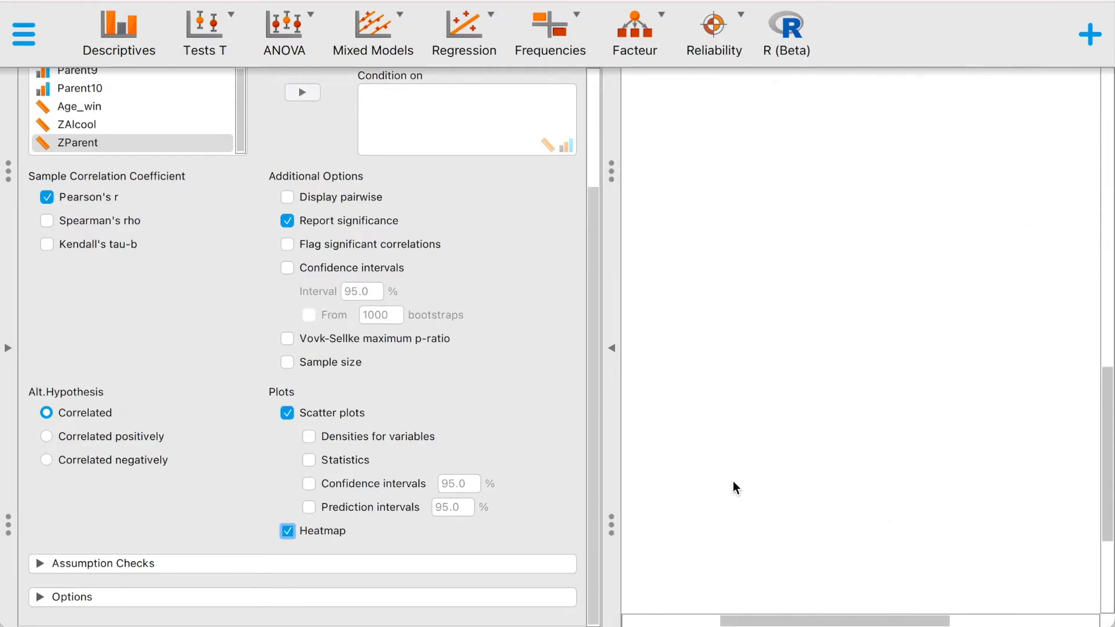
pyautogui.hscroll(-4, 733, 481)
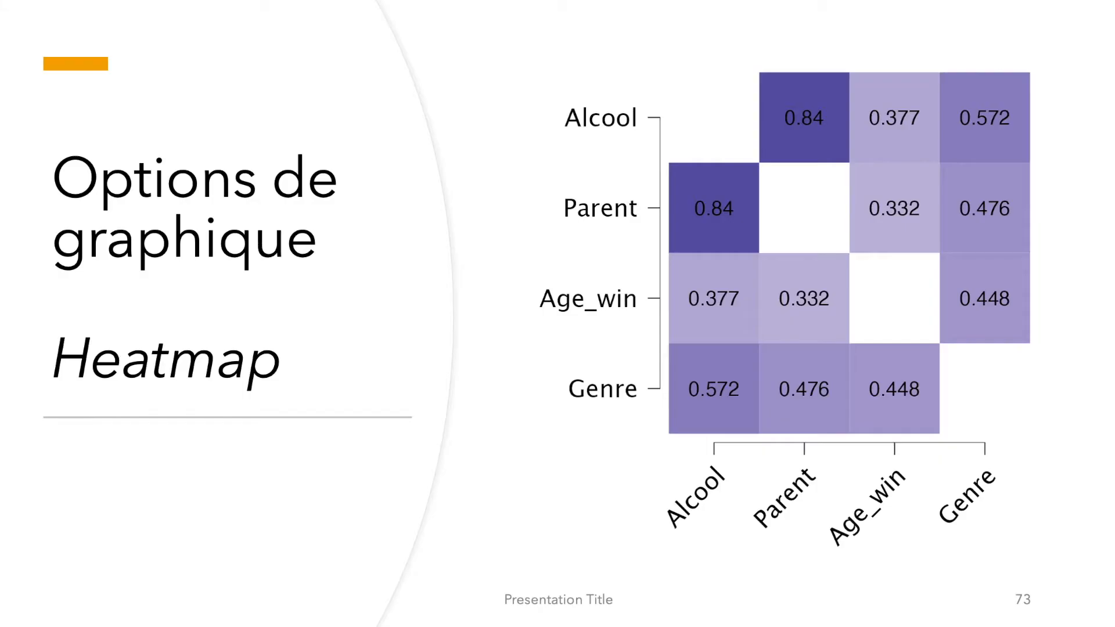
pyautogui.click(1017, 510)
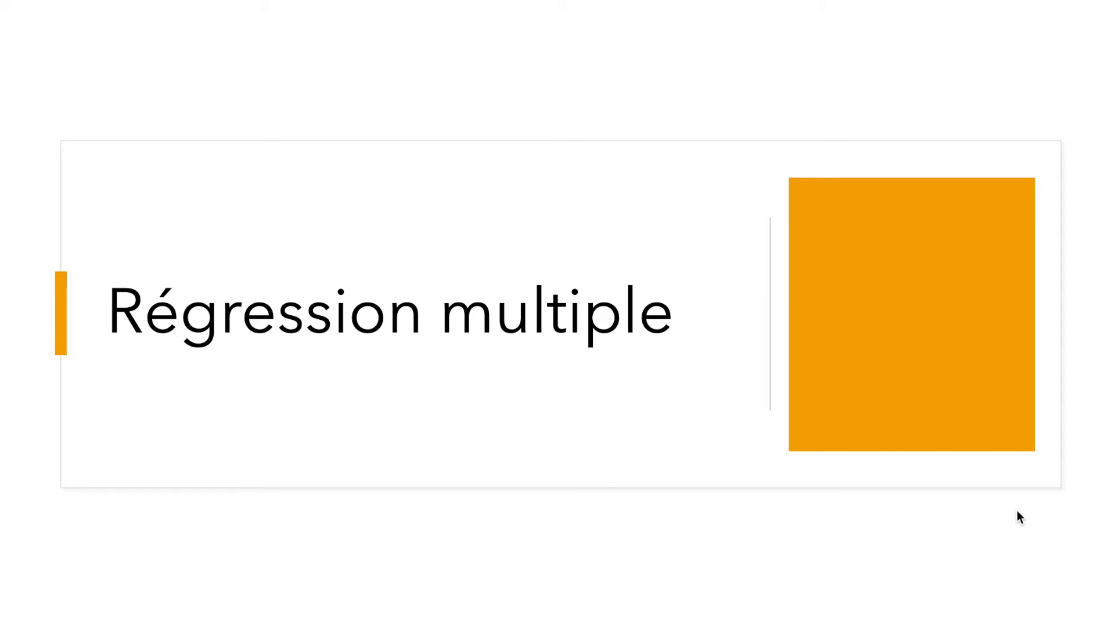
pyautogui.click(1016, 511)
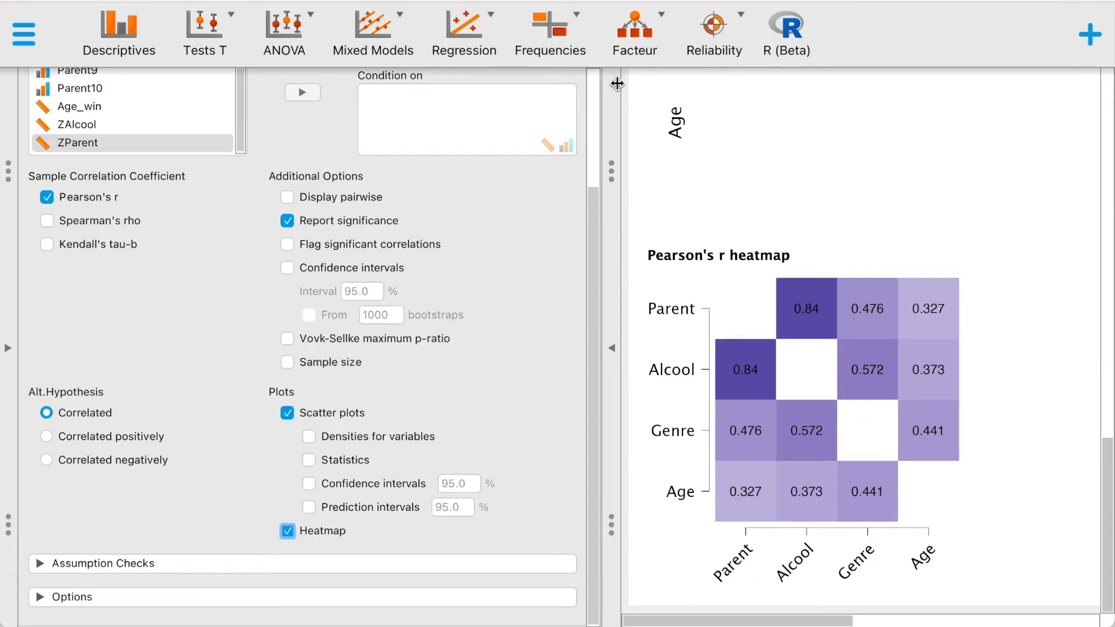
# Step: Create a classical linear regression analysis with Alcool as the dependent variable
pyautogui.click(493, 22)
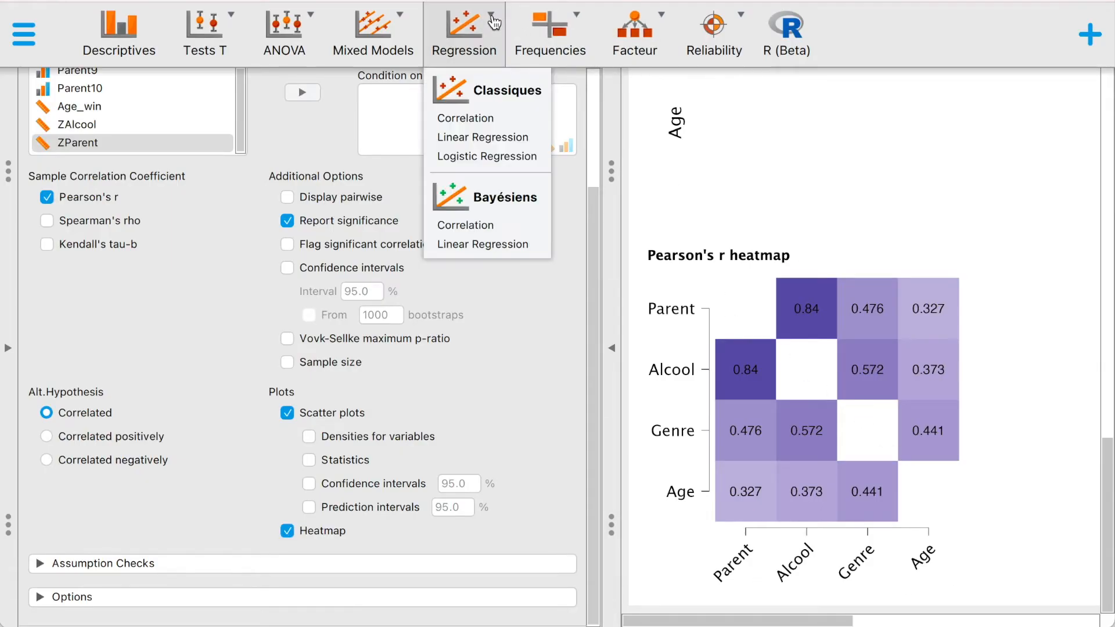
pyautogui.click(513, 137)
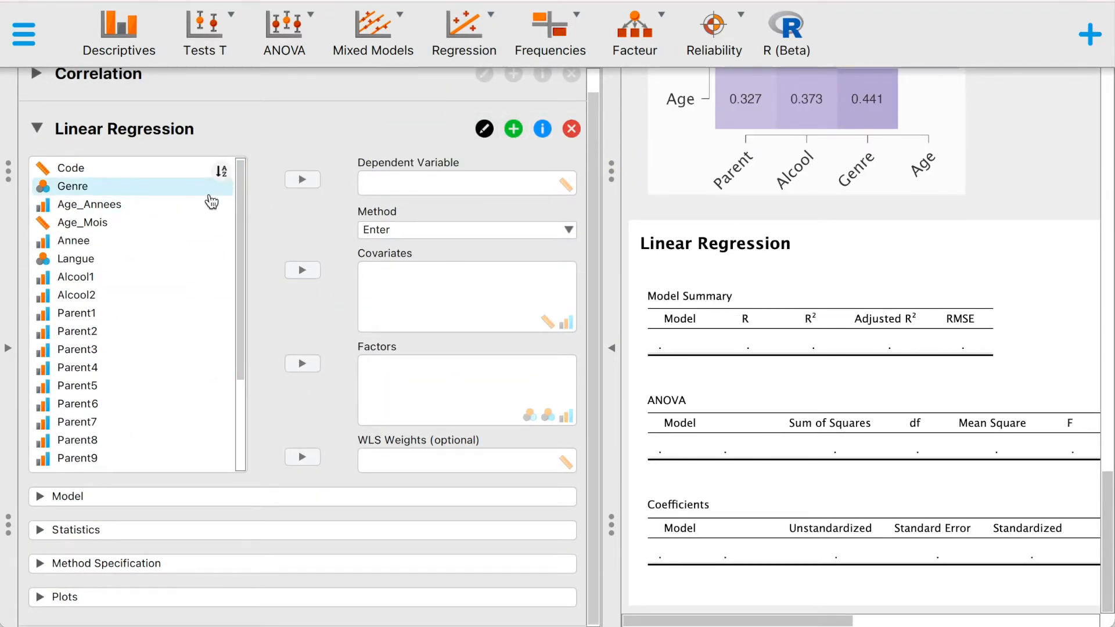
pyautogui.scroll(-3, 182, 310)
pyautogui.click(150, 405)
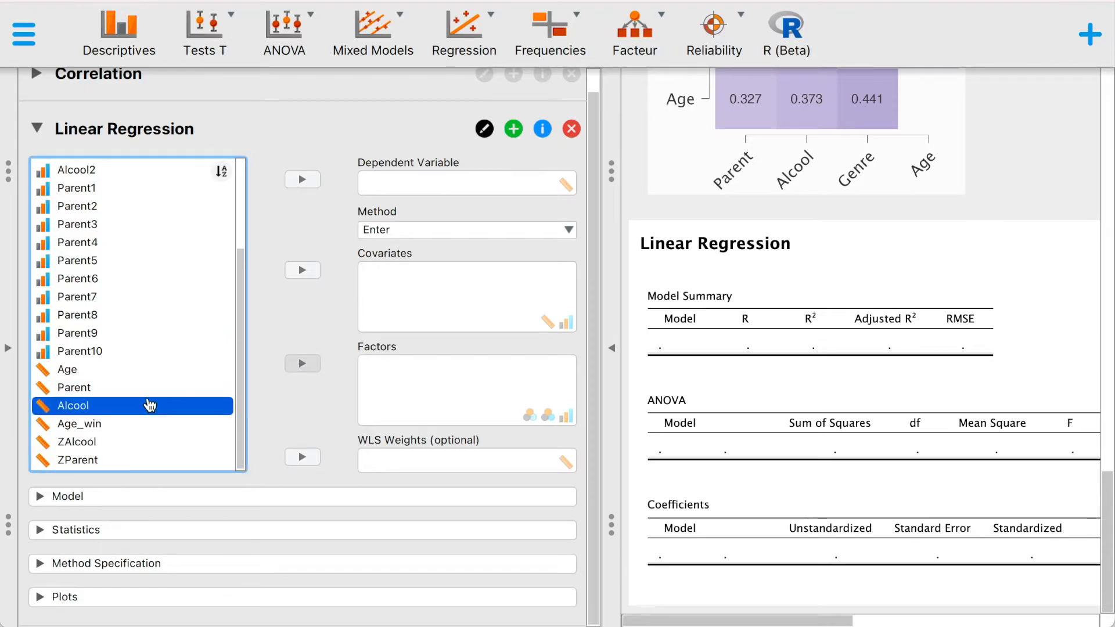
pyautogui.click(302, 180)
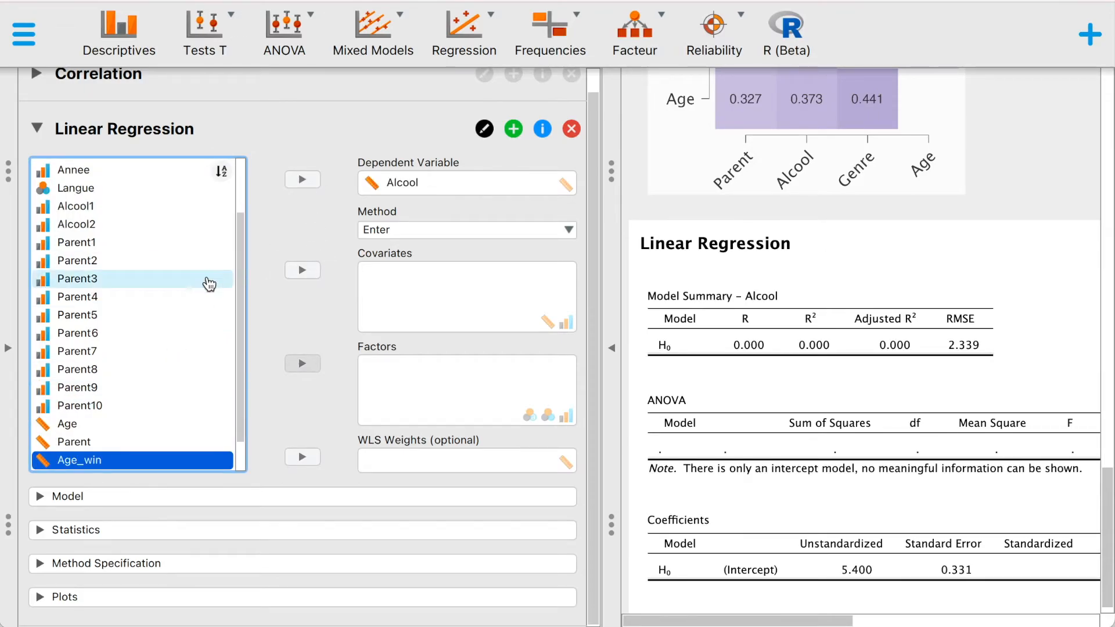
# Step: Assign Genre as a factor and Parent as a covariate in the linear regression, and review the resulting tables
pyautogui.scroll(2, 180, 219)
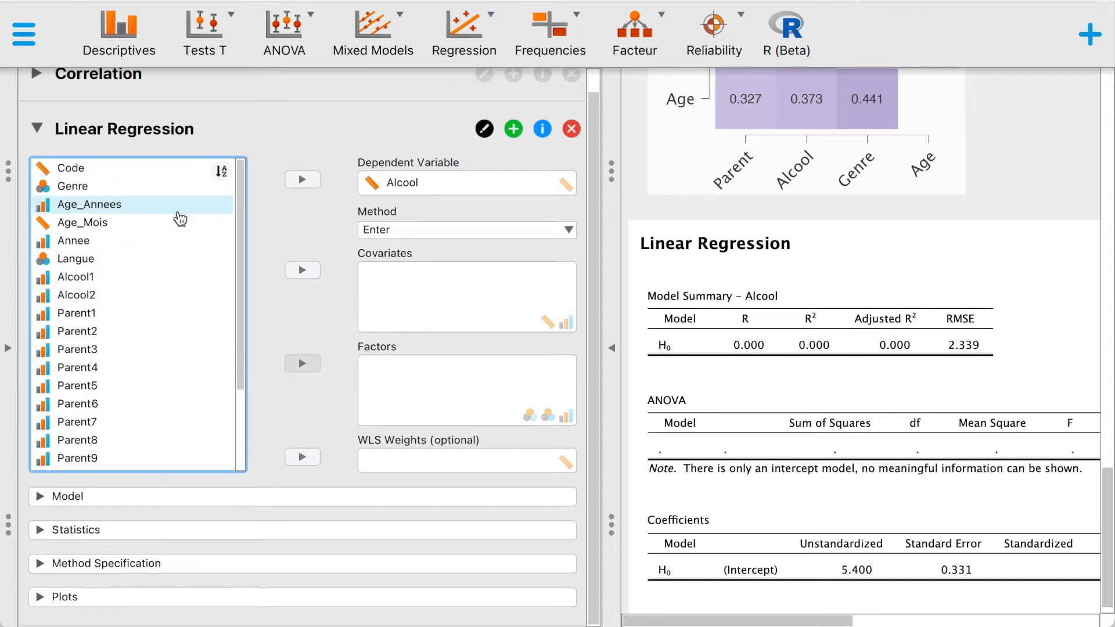
pyautogui.click(164, 190)
pyautogui.click(304, 364)
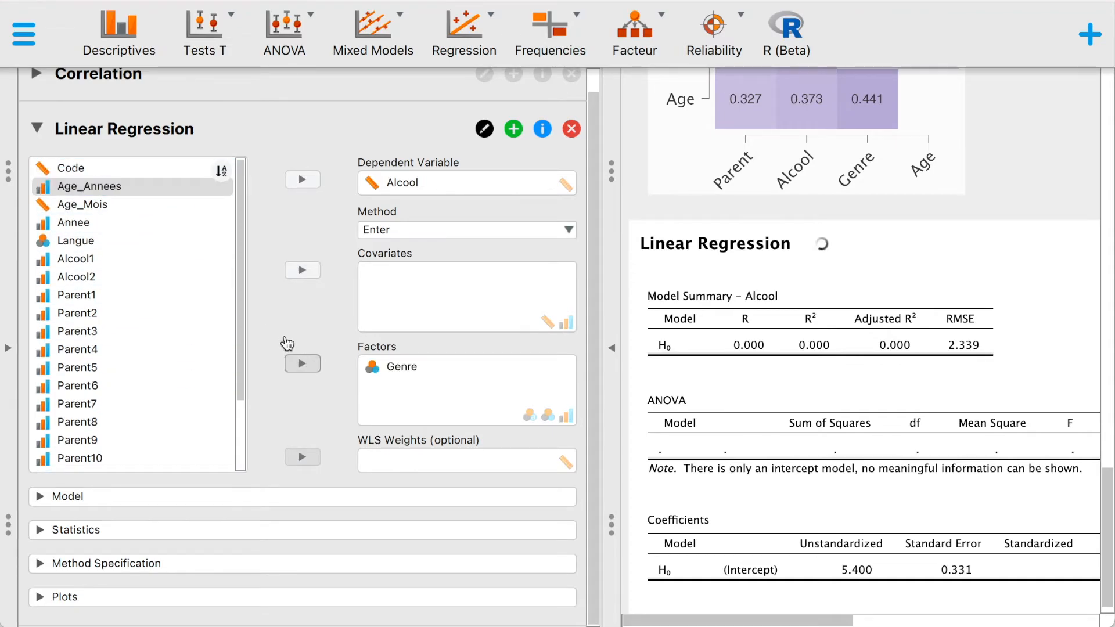
pyautogui.scroll(-3, 195, 317)
pyautogui.click(194, 406)
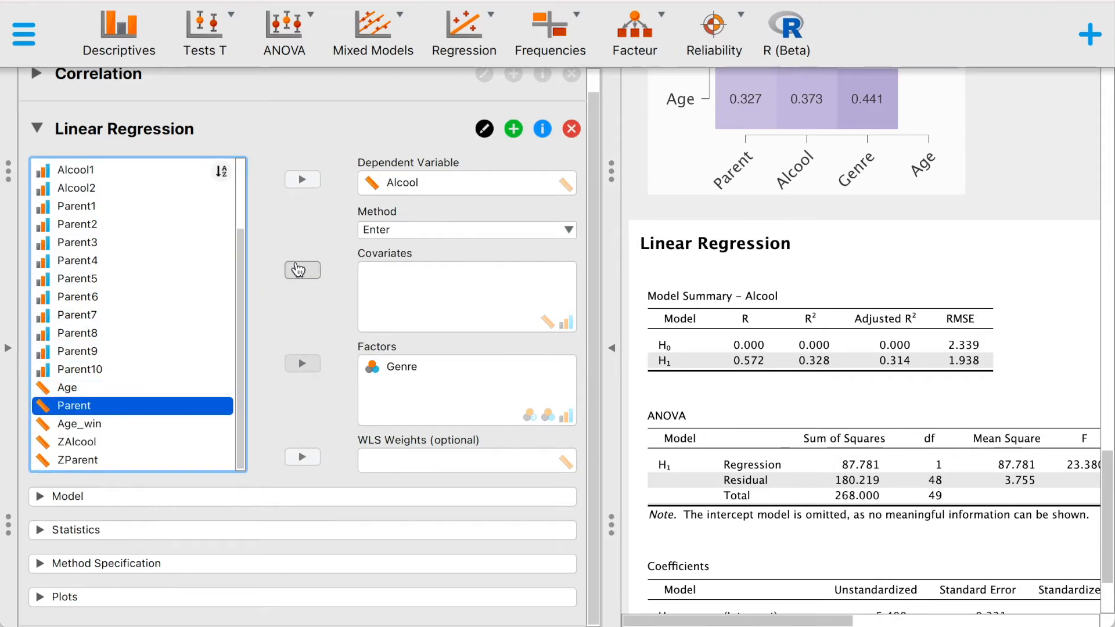
pyautogui.click(299, 269)
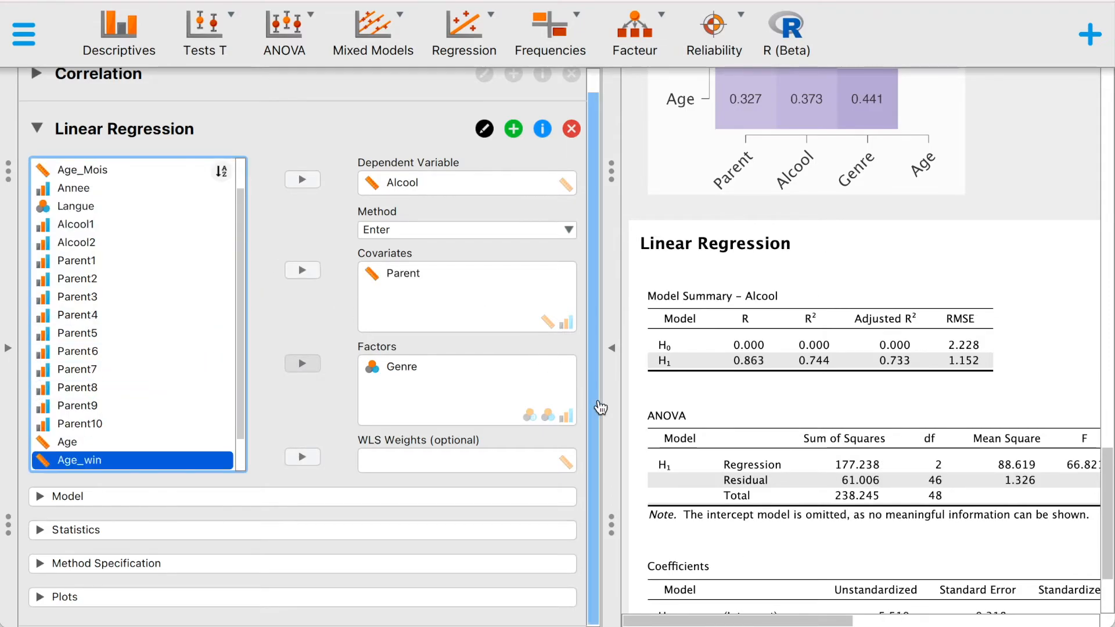
pyautogui.hscroll(3, 1012, 447)
pyautogui.scroll(-1, 1012, 447)
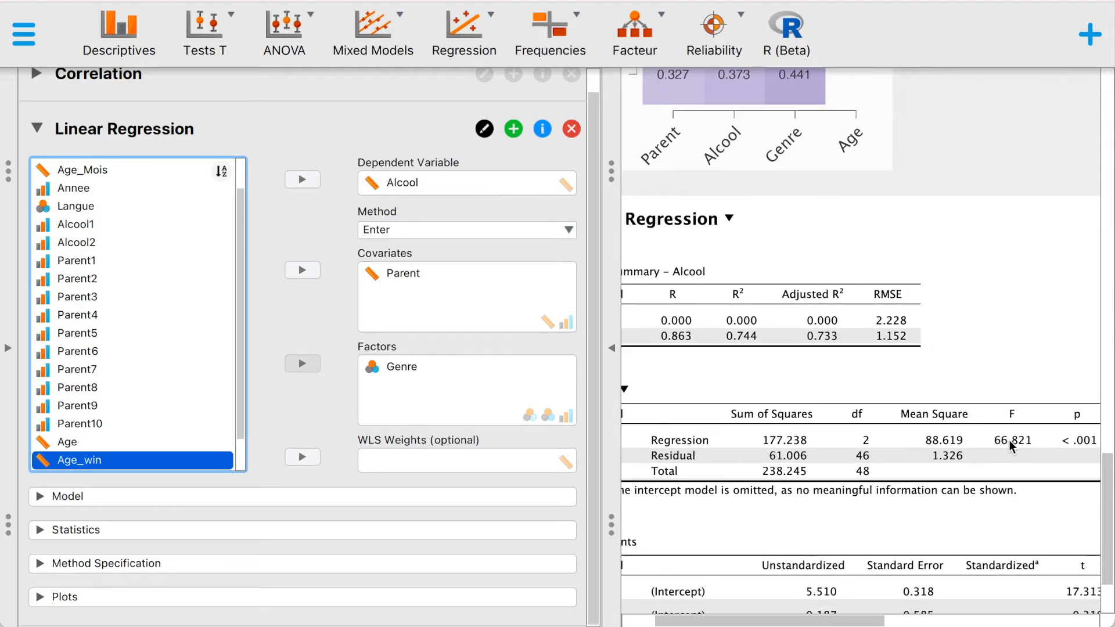
pyautogui.scroll(-1, 1011, 447)
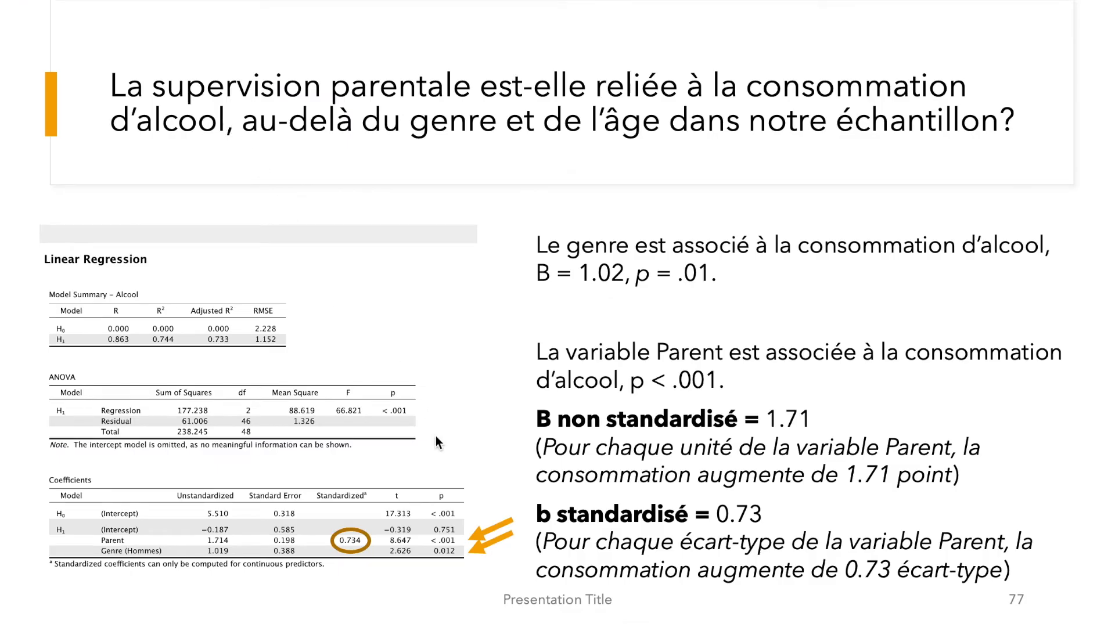